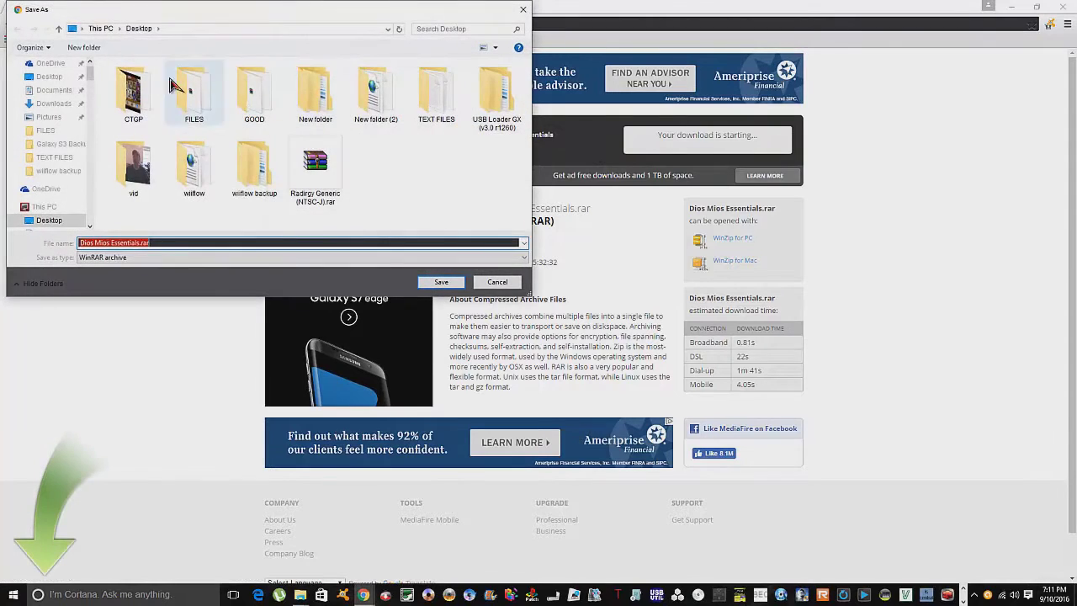
Step: Save Dios Mios Essentials.rar to the Desktop and clear the browser and pop-up ad windows off the screen
click(49, 75)
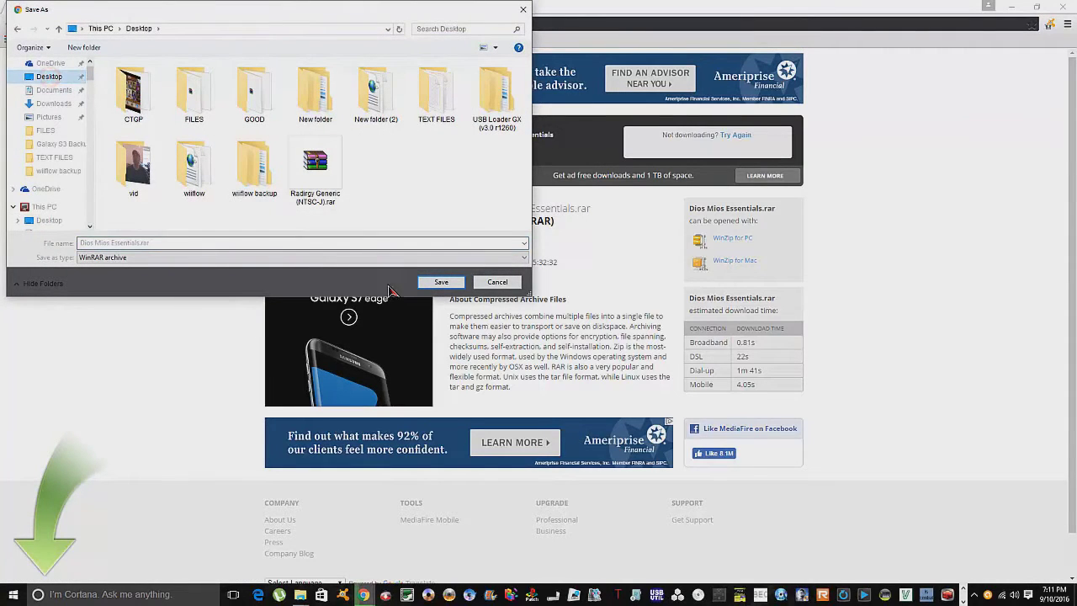
click(441, 281)
click(1011, 10)
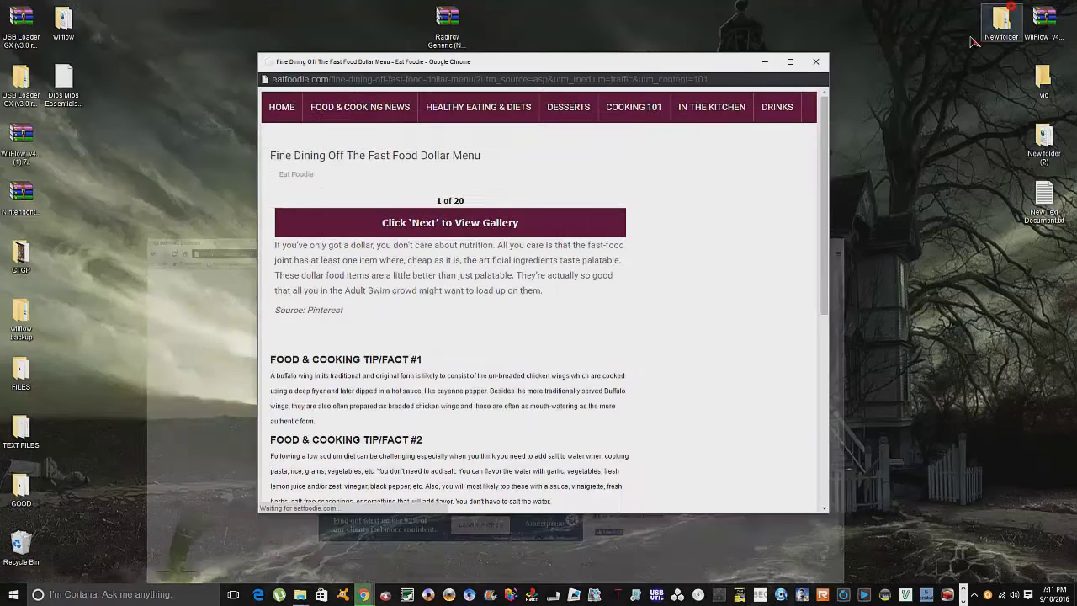
click(818, 74)
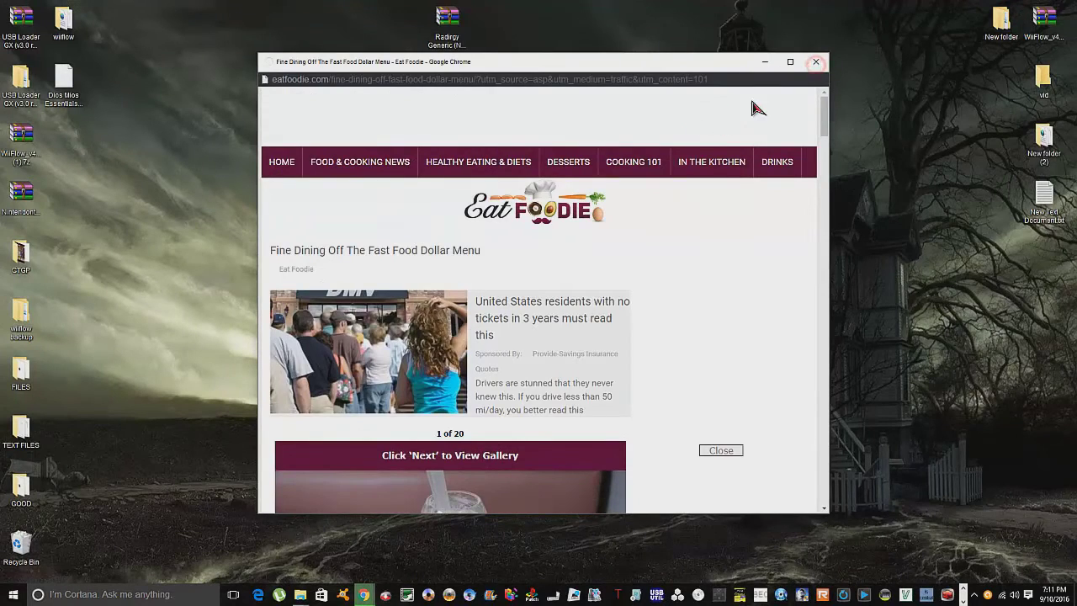
Step: Extract the Dios Mios Essentials archive on the desktop and open the extracted folder
right_click(56, 82)
click(99, 143)
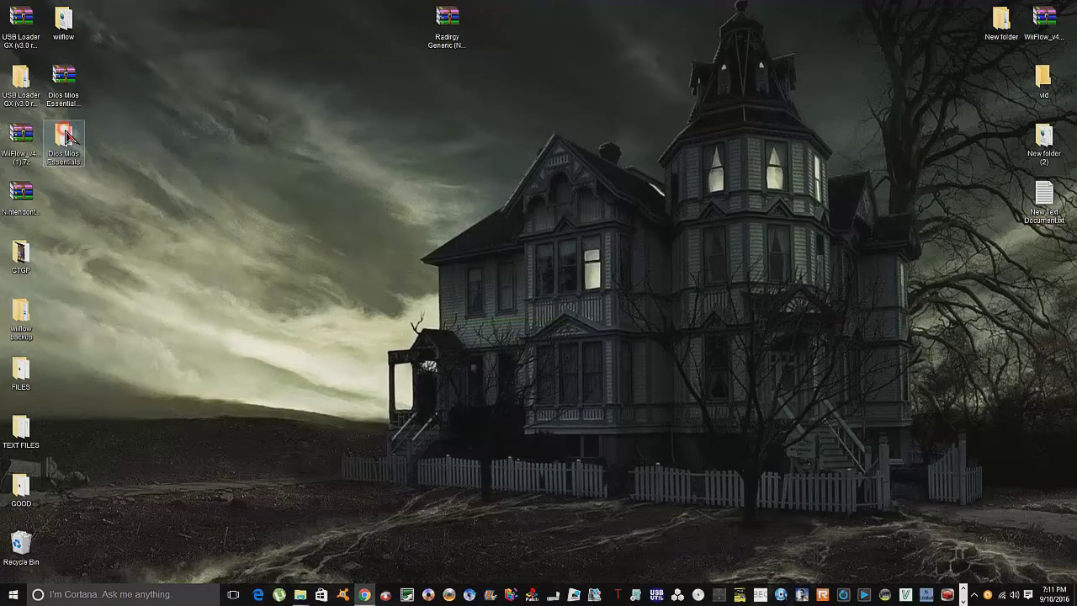
double_click(68, 138)
drag(301, 91, 221, 34)
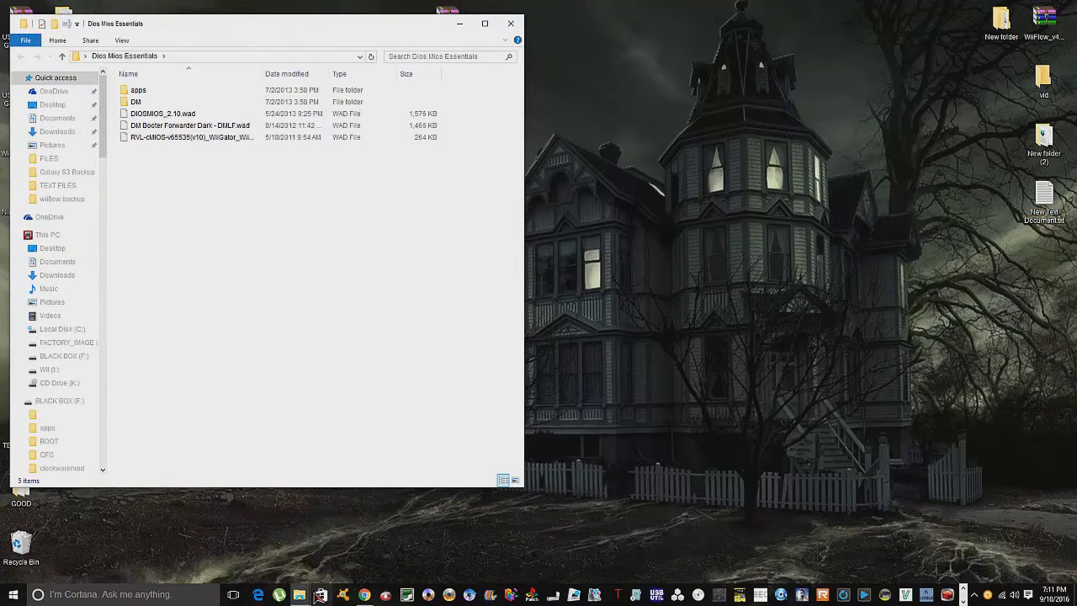
Step: Copy the dios-mios-booter and dios-mios-booter-F folders from the Dios Mios Essentials apps folder into the apps folder on WII (I:)
mouse_move(317, 589)
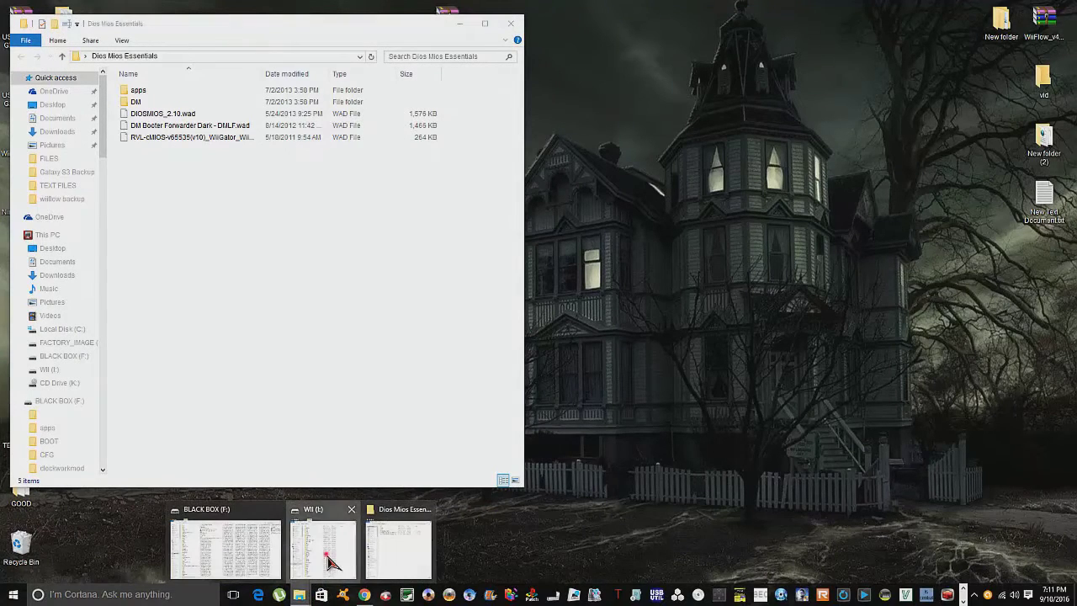
click(331, 562)
drag(782, 57, 787, 21)
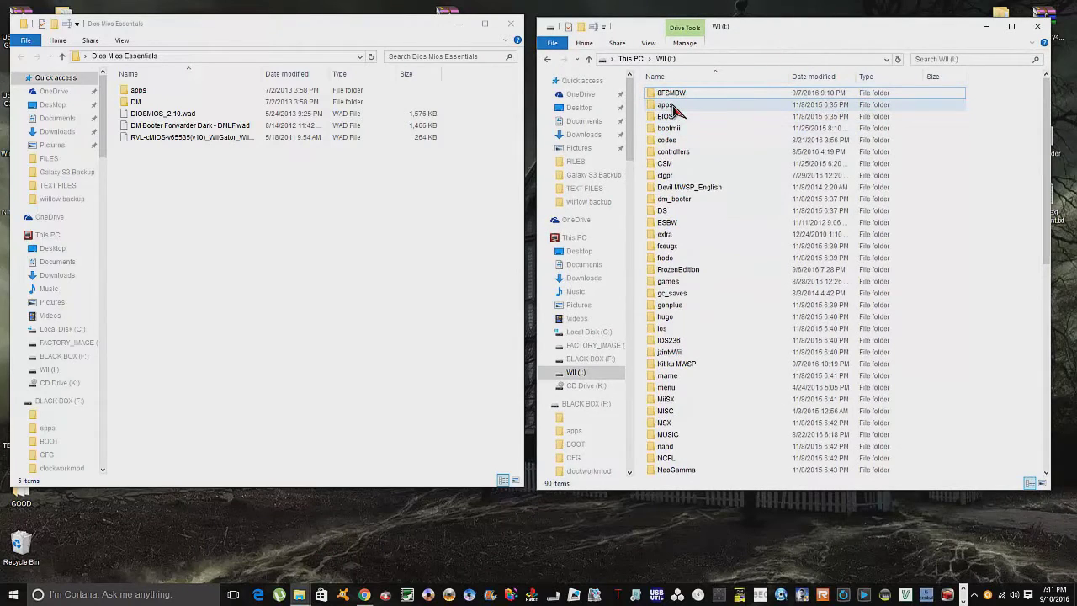
double_click(154, 90)
drag(172, 126, 204, 101)
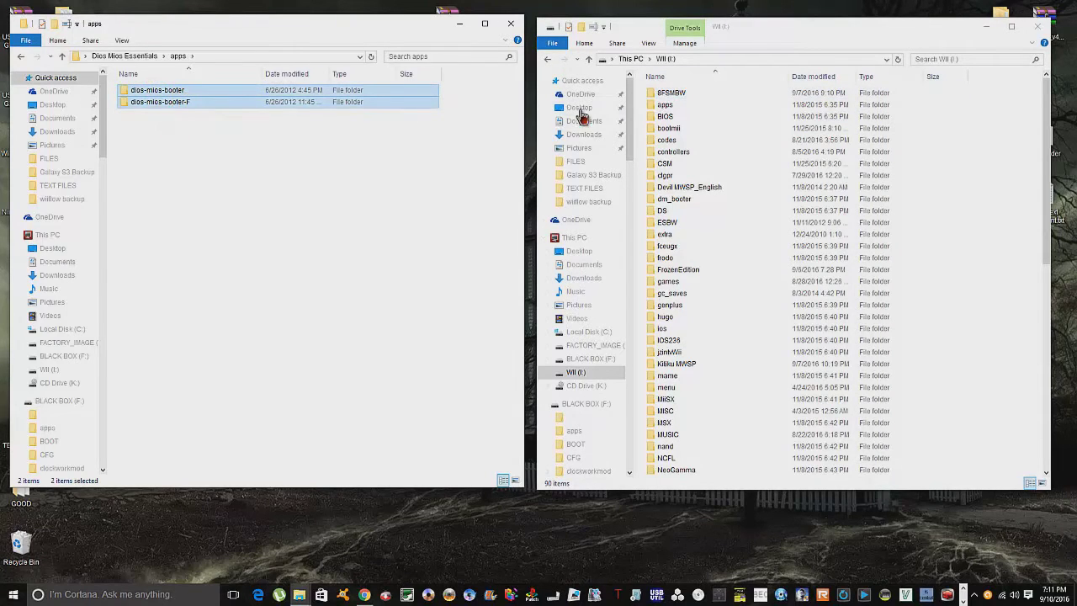
double_click(666, 106)
drag(217, 100, 642, 196)
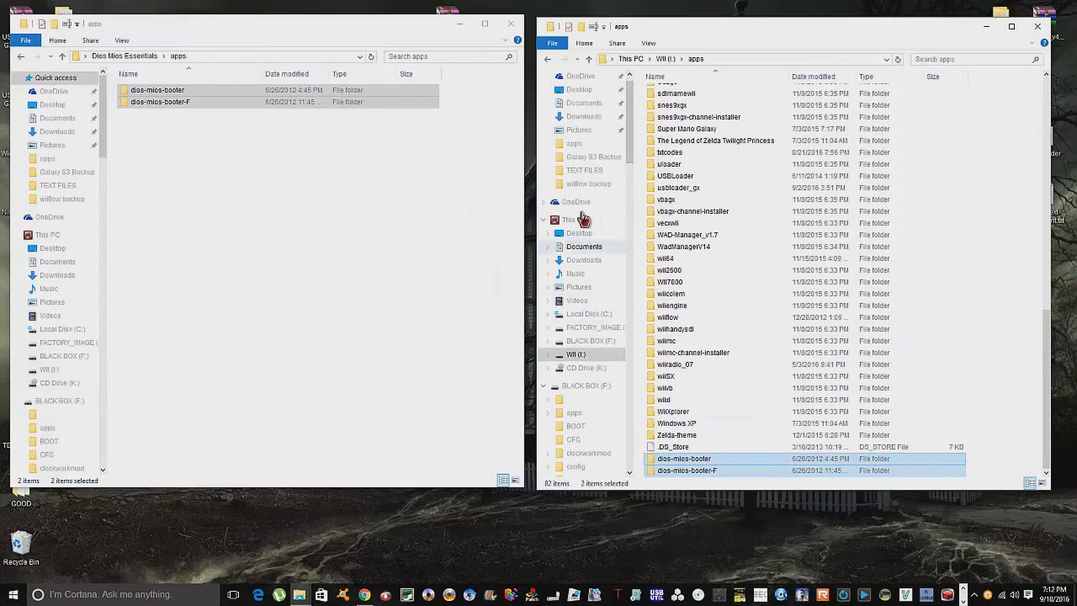
Step: Return both windows to their parent folders and copy the three WAD files in Dios Mios Essentials to the clipboard
click(547, 59)
click(21, 57)
drag(144, 157, 173, 114)
drag(176, 156, 172, 116)
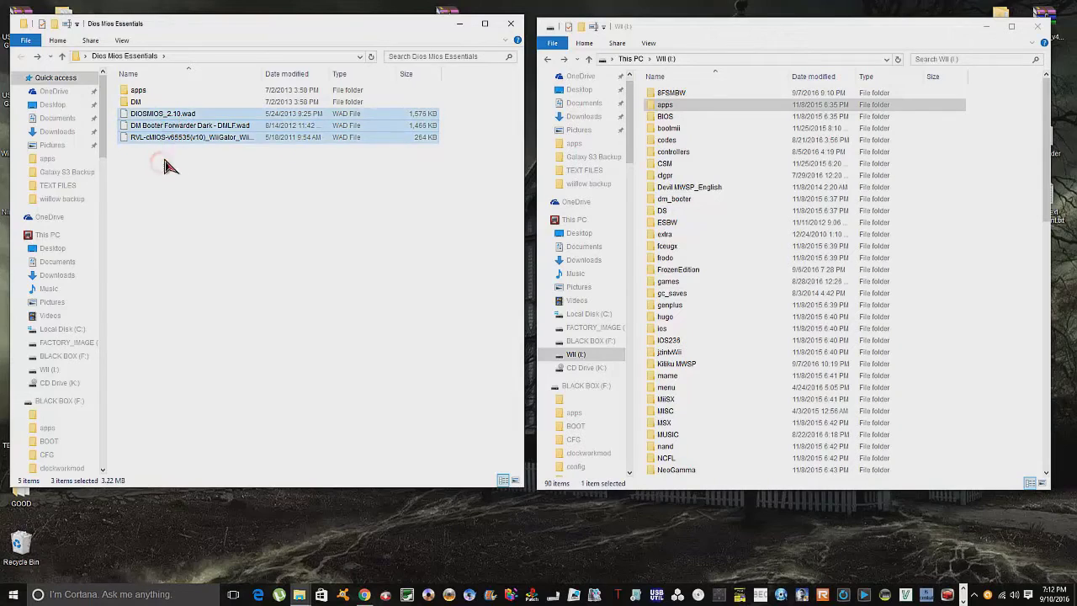
click(164, 159)
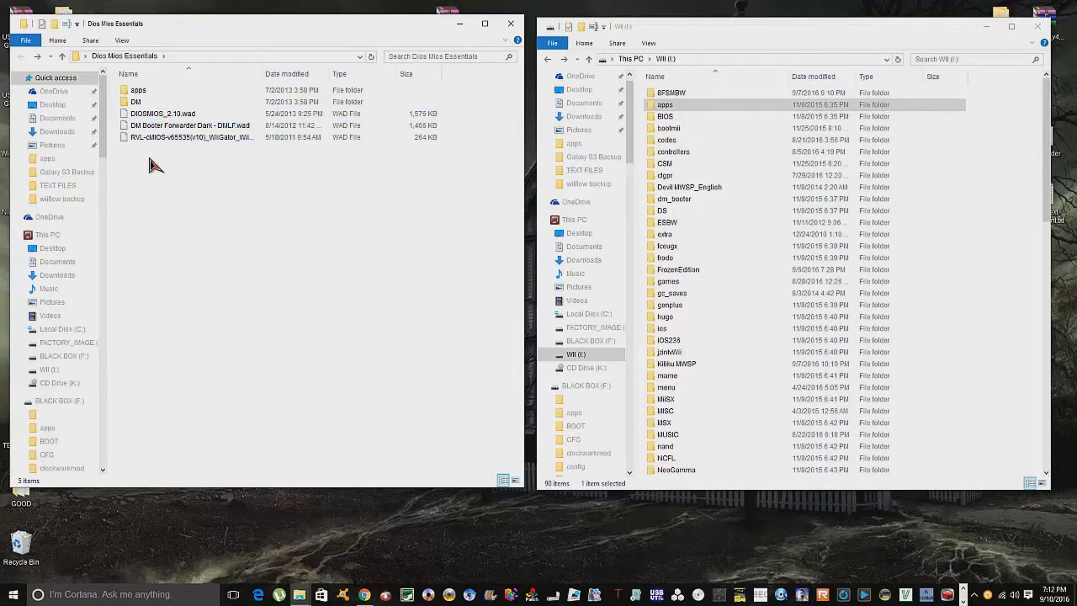
drag(151, 157, 175, 125)
right_click(179, 124)
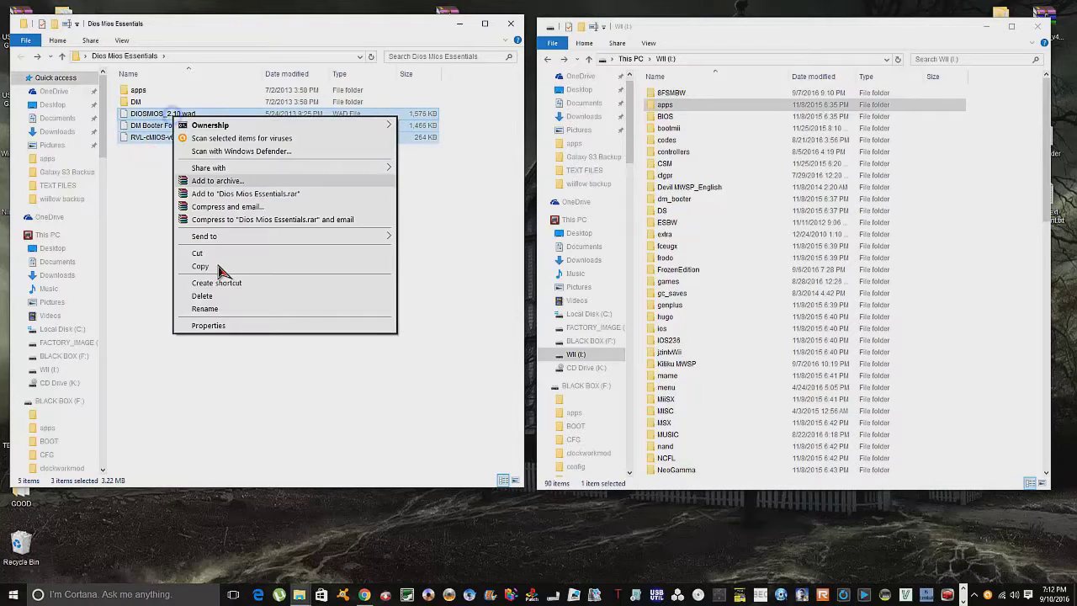
click(221, 269)
Step: Paste the copied WAD files into the wad folder on the WII (I:) drive
scroll(698, 337, down, 5)
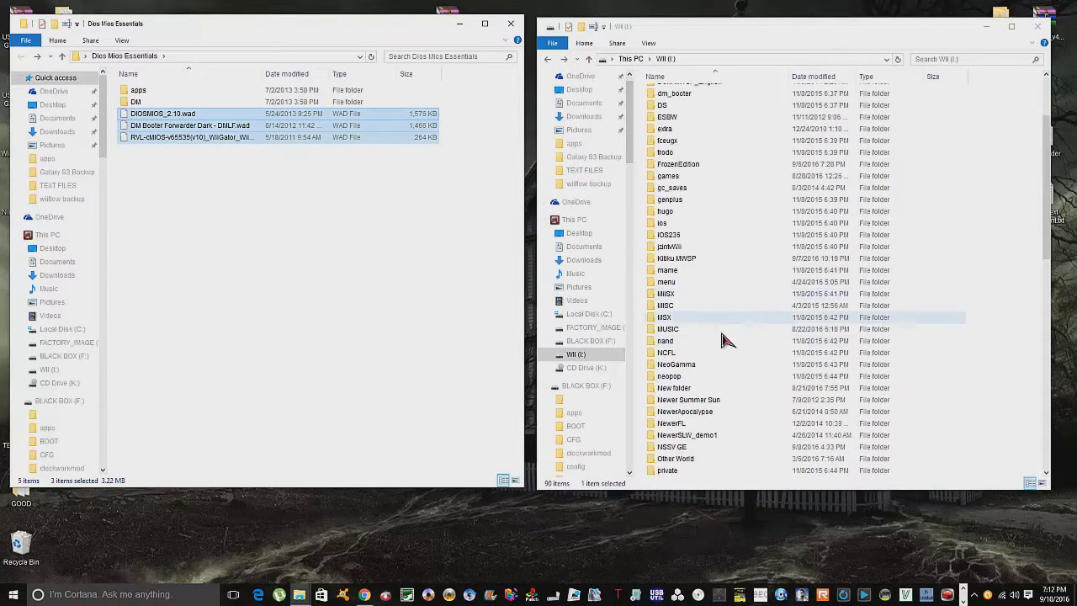
scroll(710, 378, down, 5)
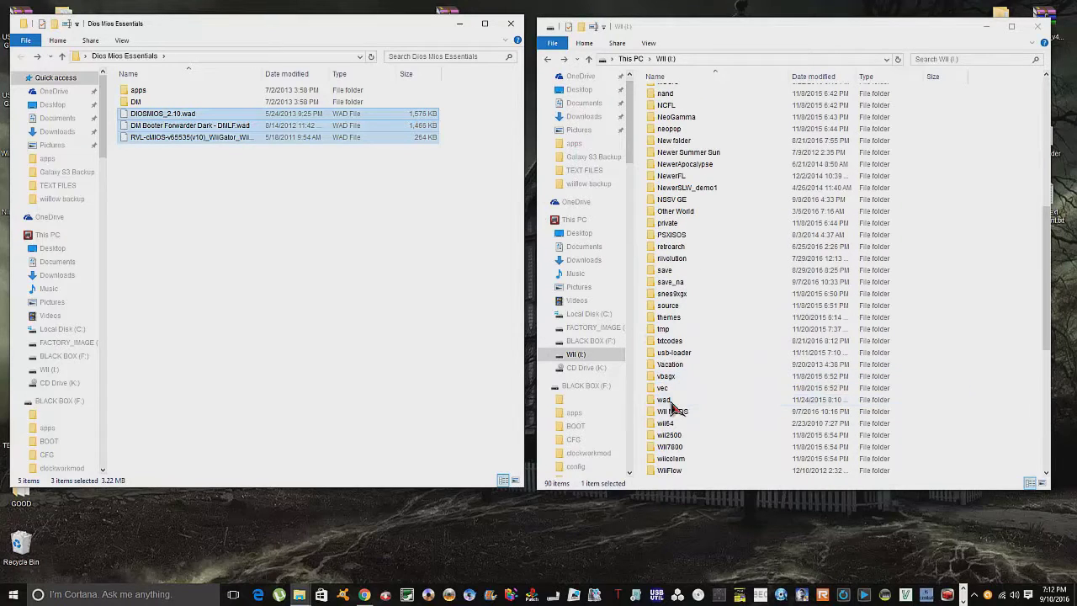
double_click(677, 402)
right_click(684, 153)
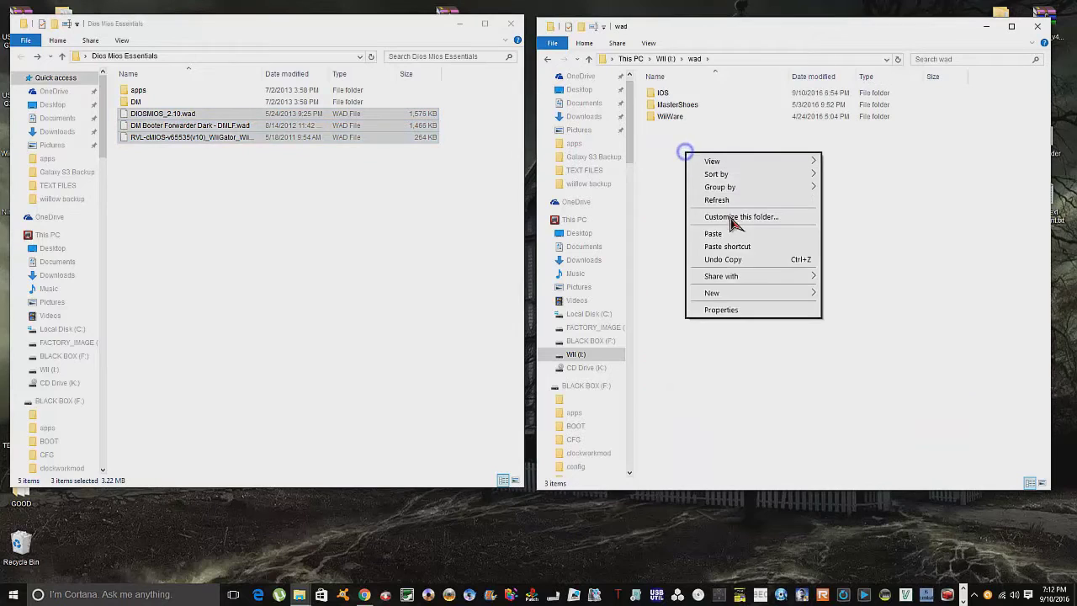
click(728, 233)
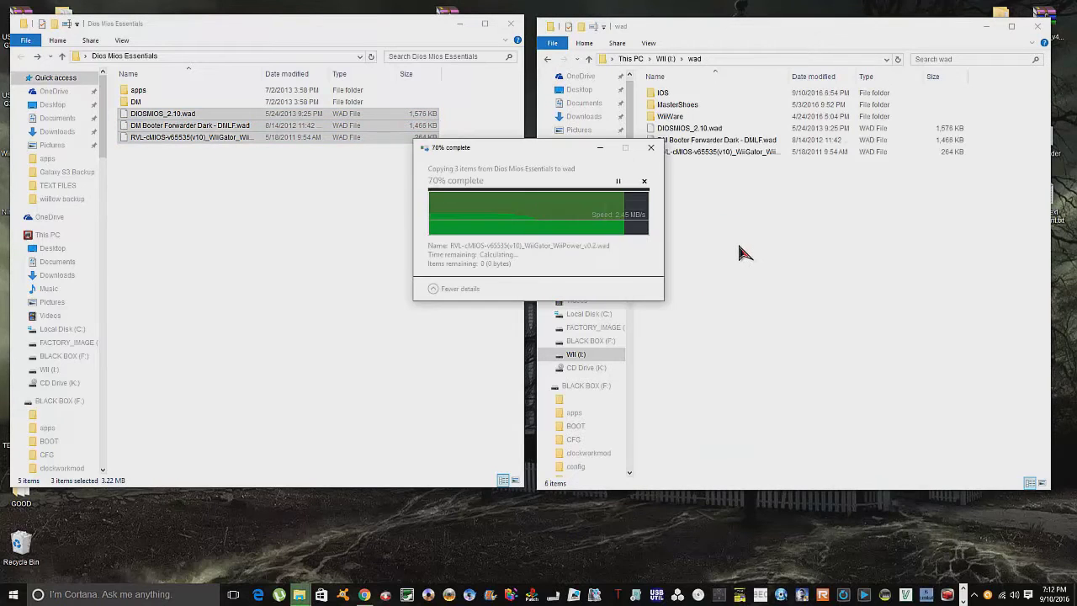
drag(724, 226, 562, 191)
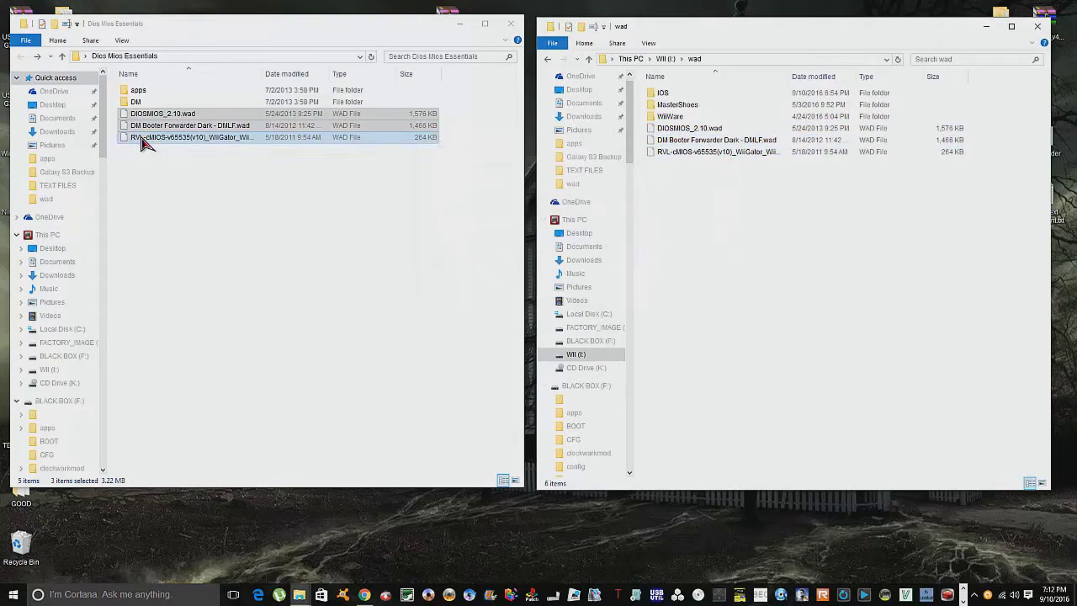
Step: View the contents of the DM folder in Dios Mios Essentials and close both folder windows
click(548, 60)
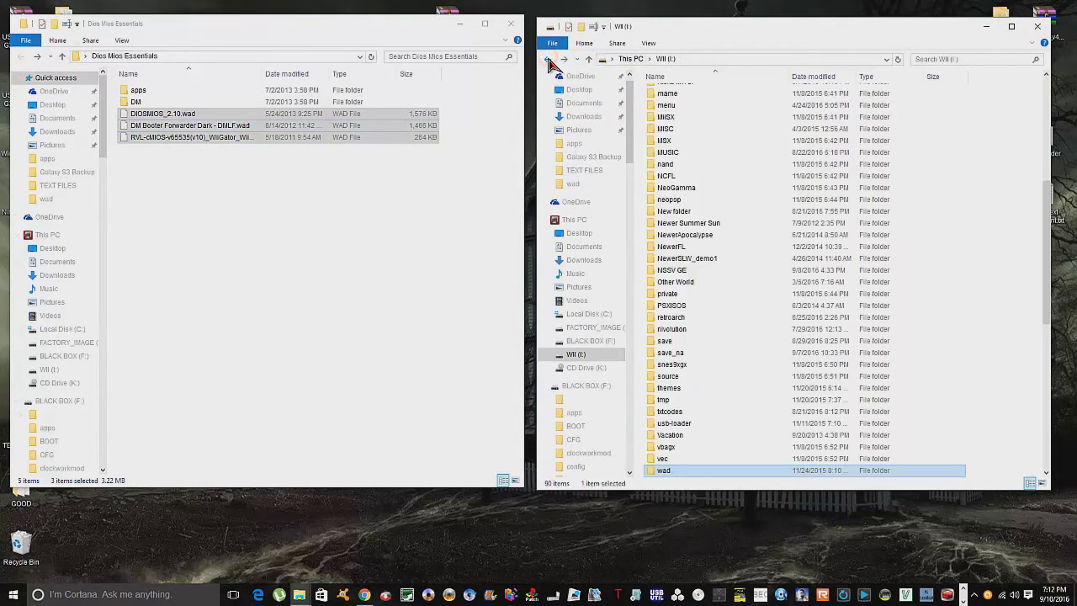
click(200, 151)
double_click(138, 102)
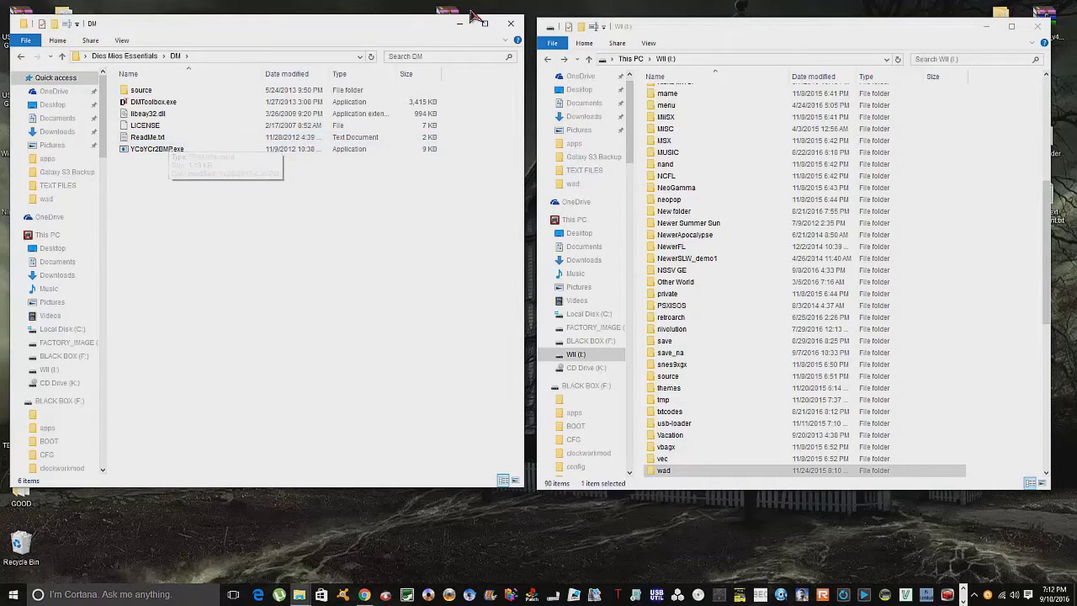
click(510, 23)
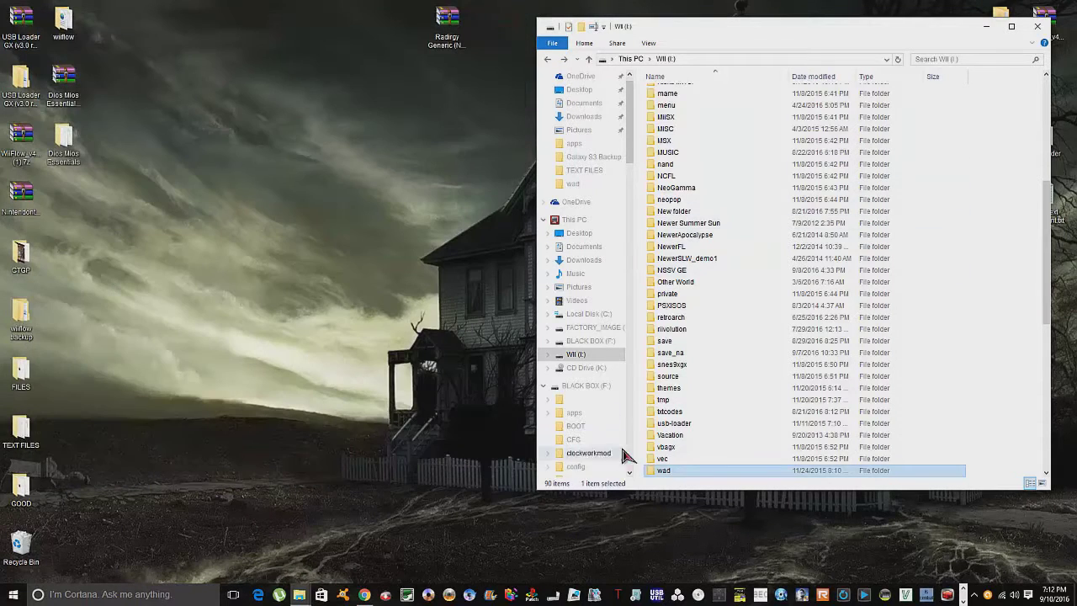
click(1036, 28)
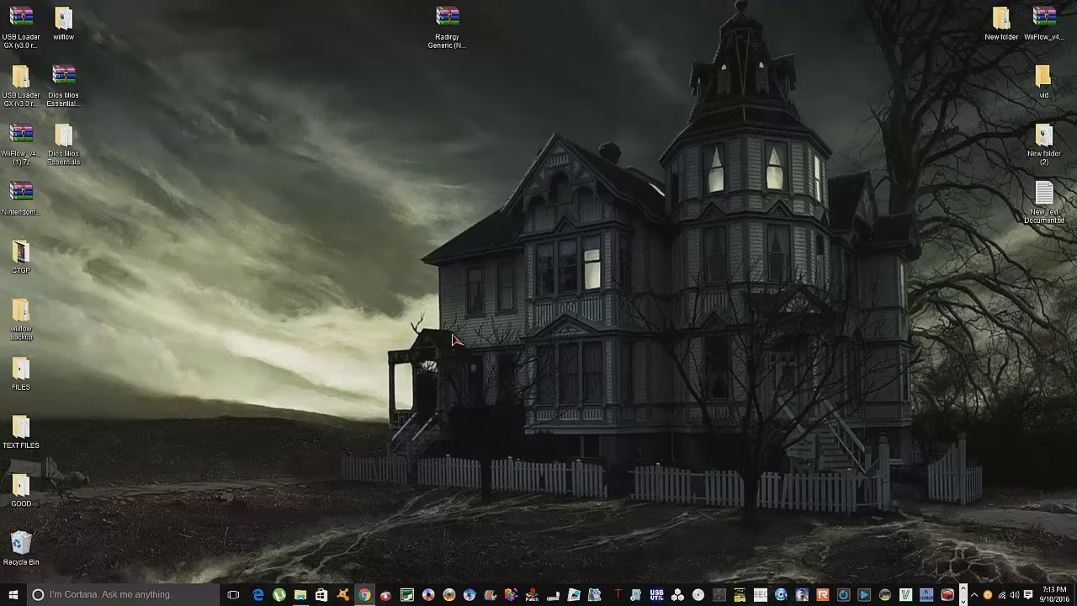
Step: Examine how the games folder on BLACK BOX (F:) is organized, including the G2PE6U subfolder, and minimize the window
click(299, 594)
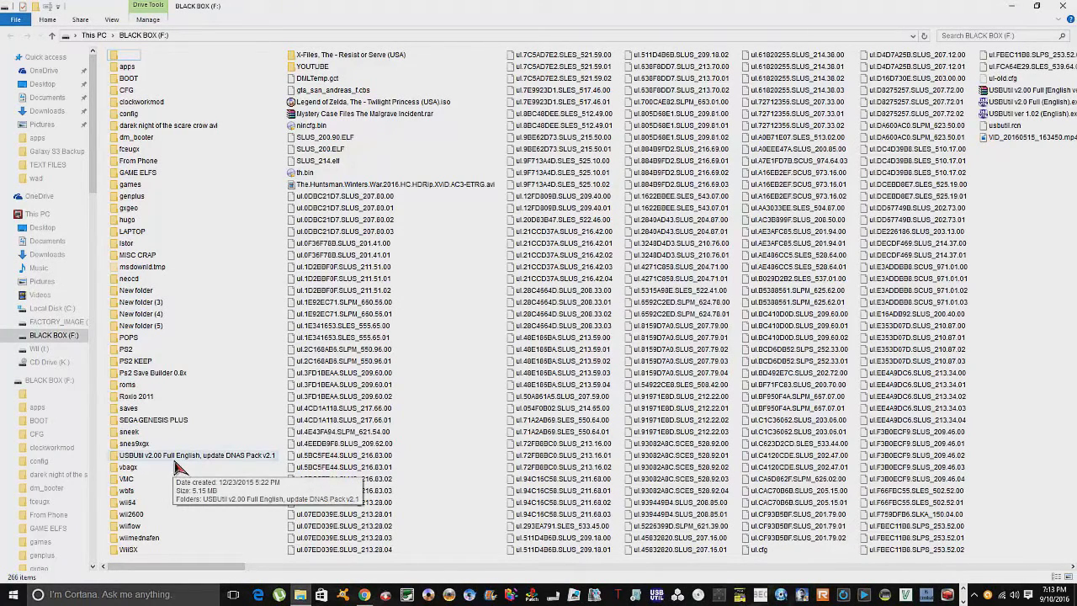
click(130, 185)
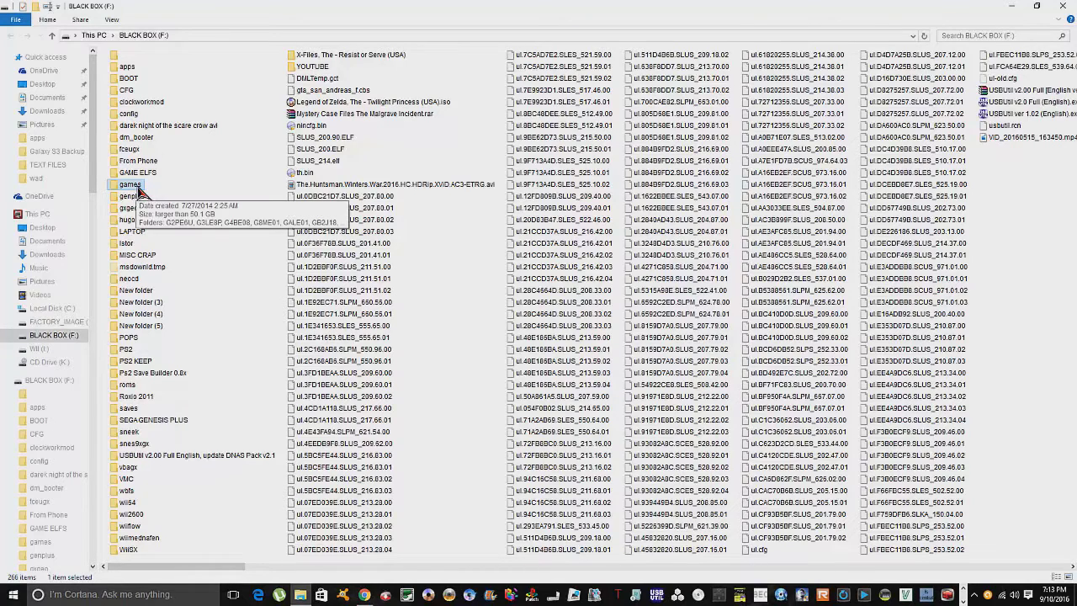
double_click(132, 184)
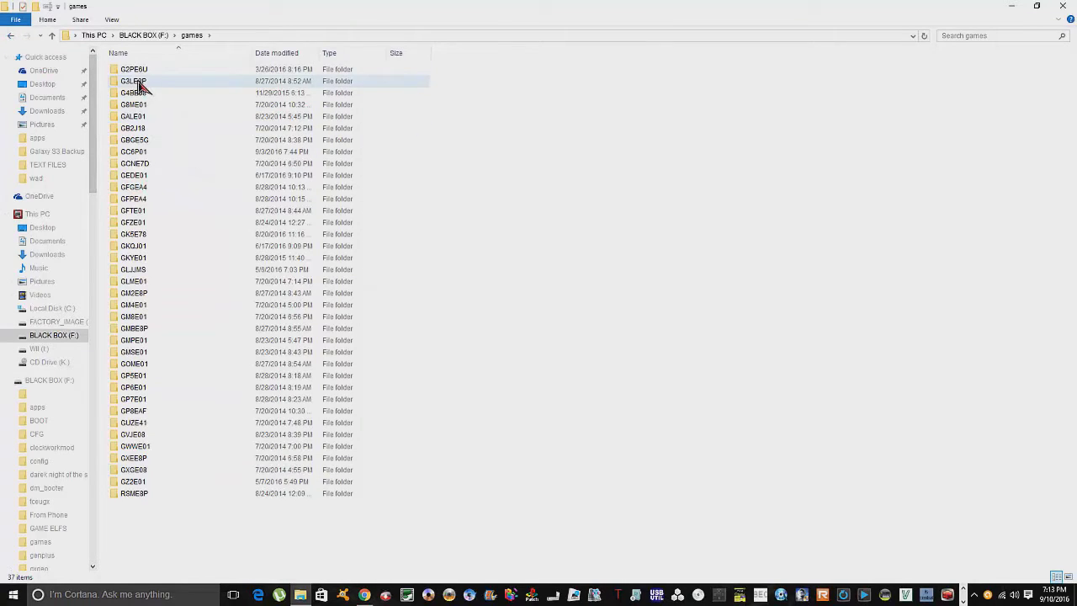
mouse_move(141, 76)
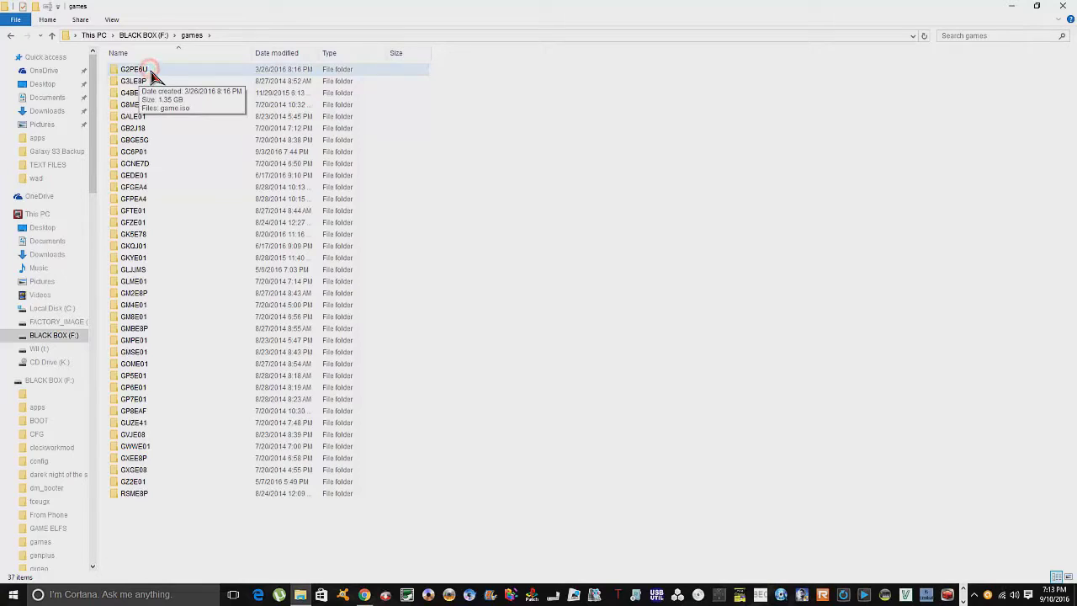
double_click(152, 72)
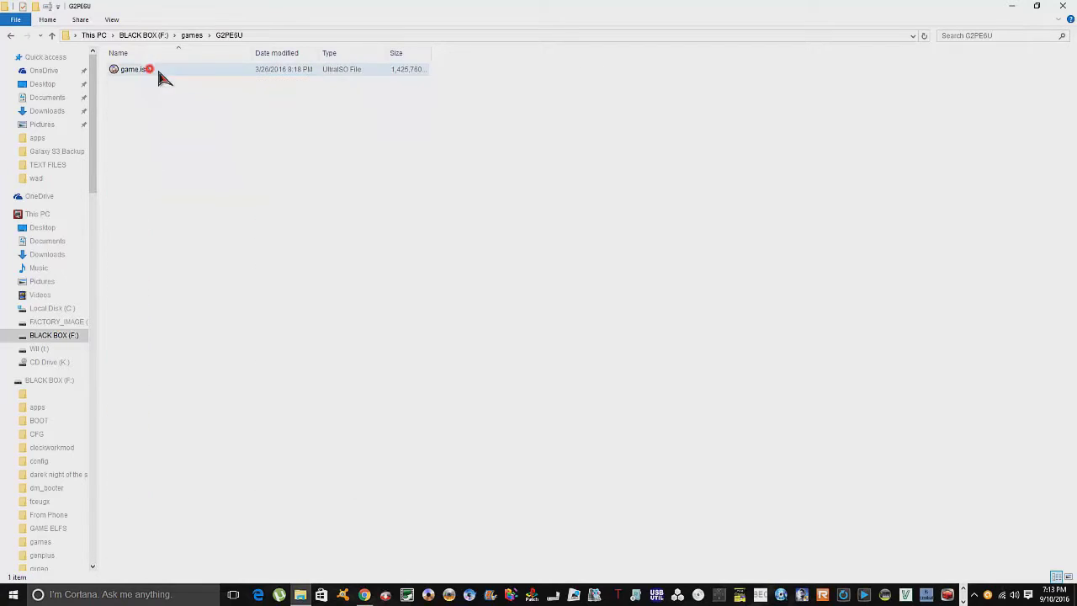
click(10, 36)
click(10, 36)
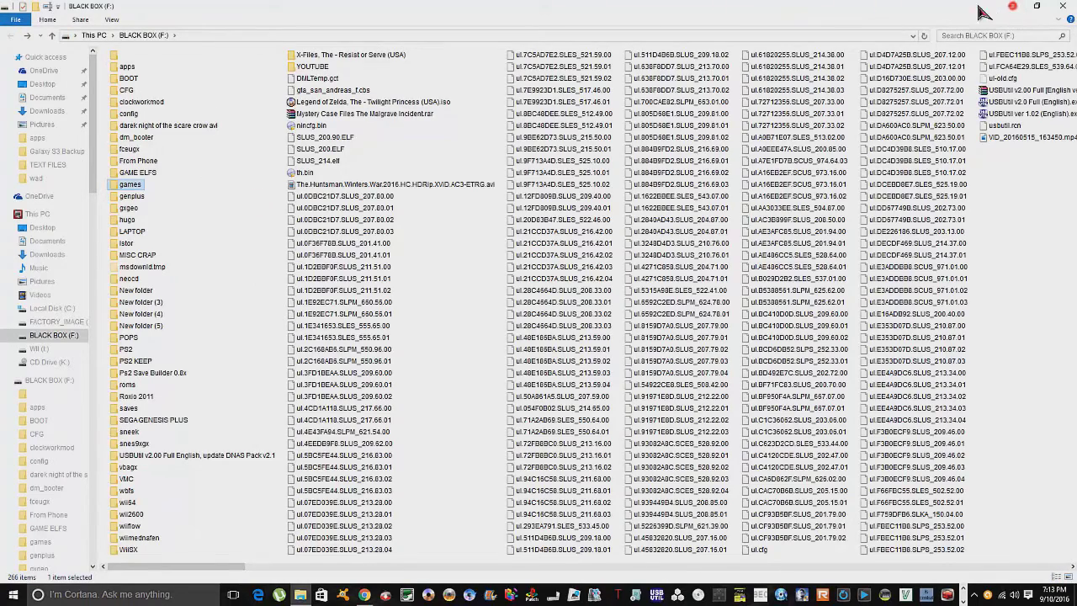
click(1011, 6)
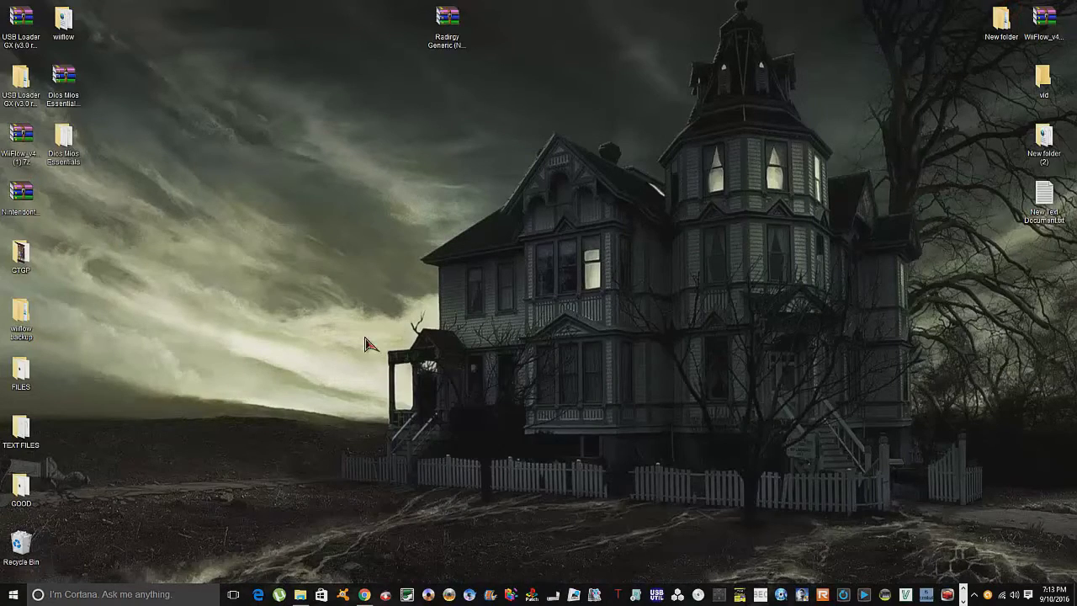
Step: Extract Radirgy Generic (NTSC-J).rar directly onto the desktop
right_click(444, 18)
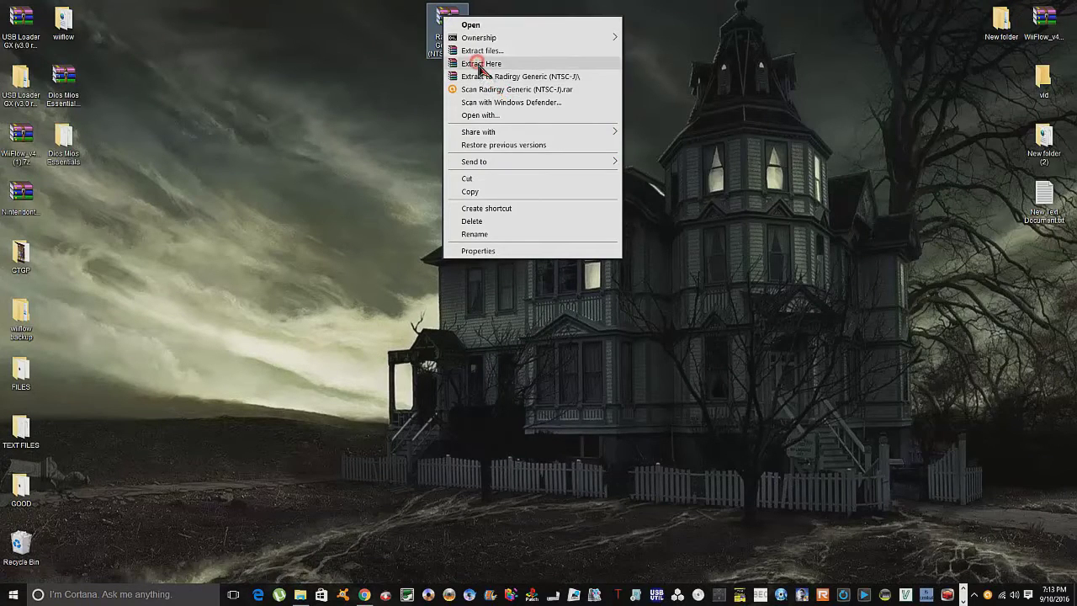
click(481, 65)
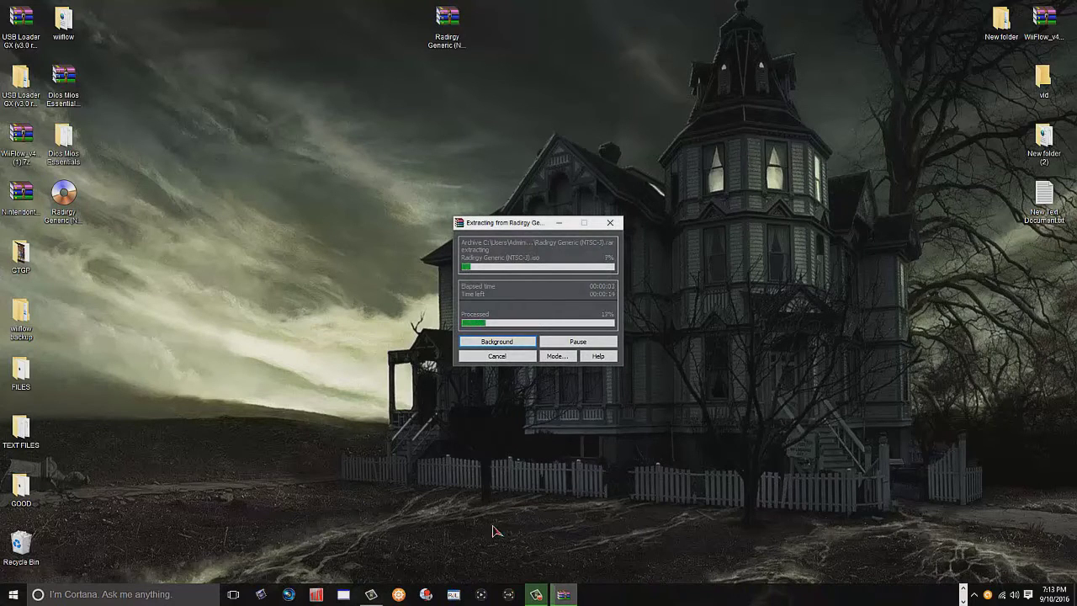
drag(92, 168, 193, 59)
click(232, 59)
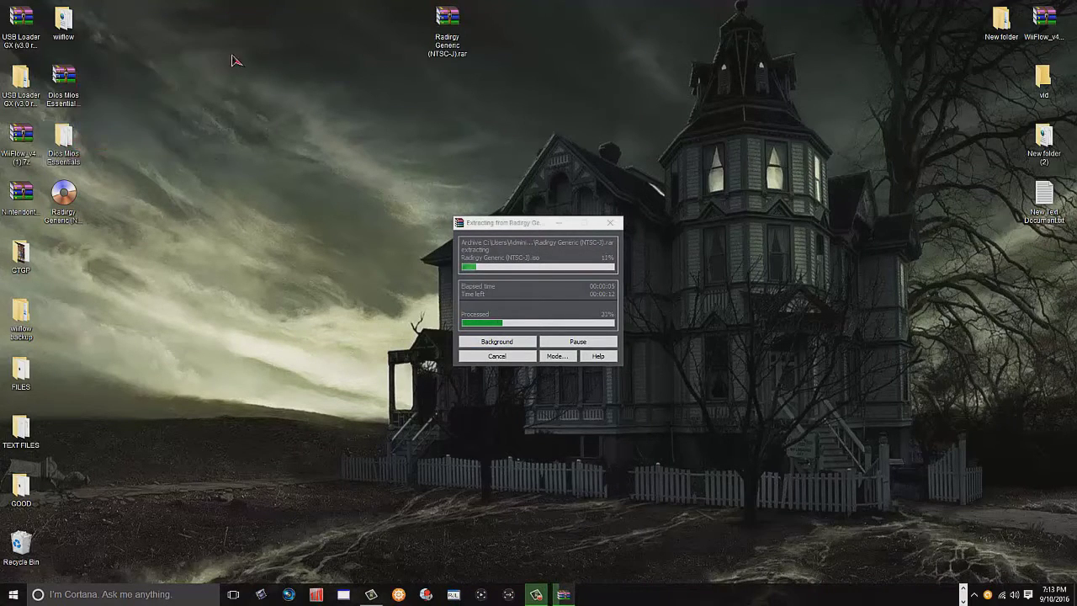
Step: Launch DMToolbox.exe from the DM folder in Dios Mios Essentials and close the folder window
double_click(64, 142)
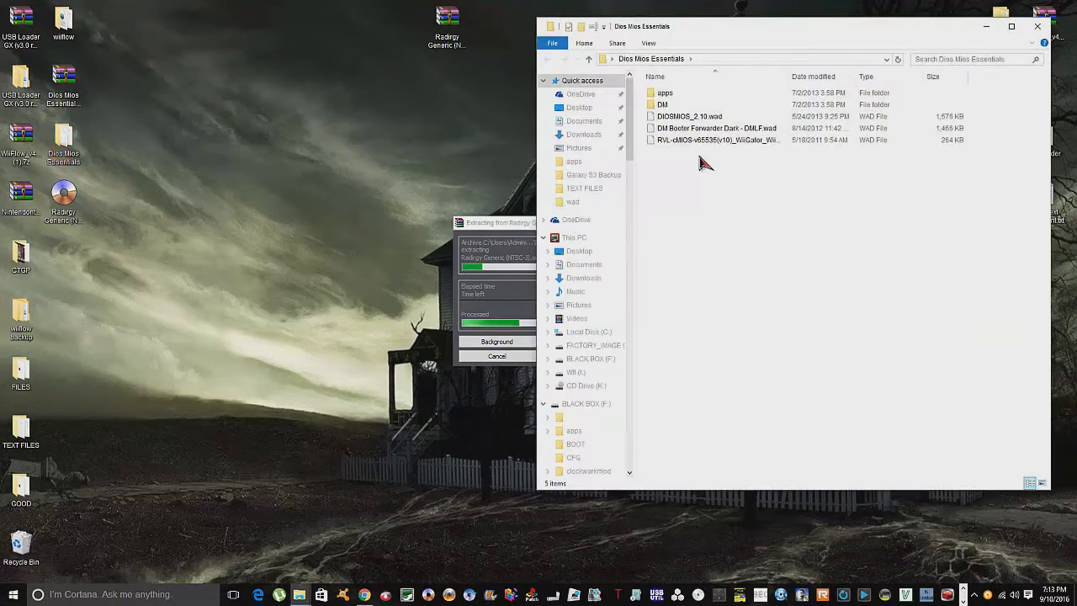
double_click(696, 104)
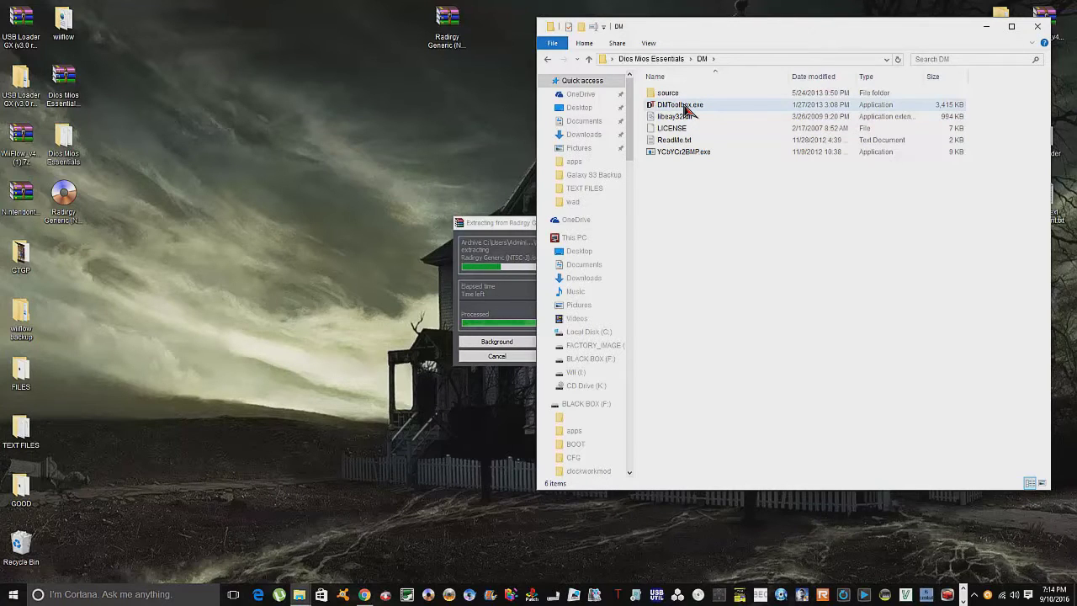
double_click(686, 106)
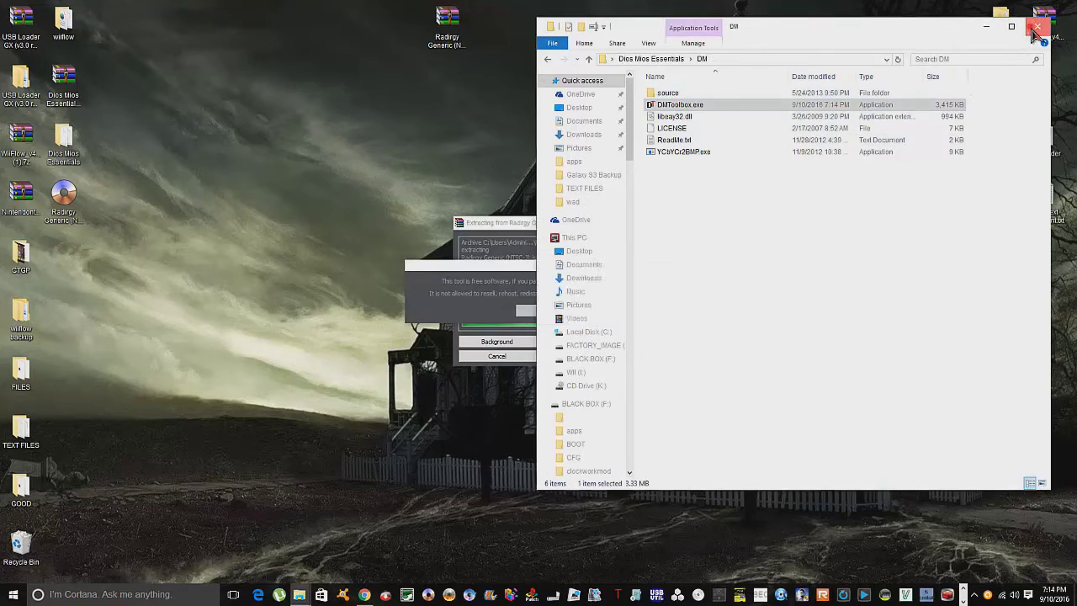
click(1036, 29)
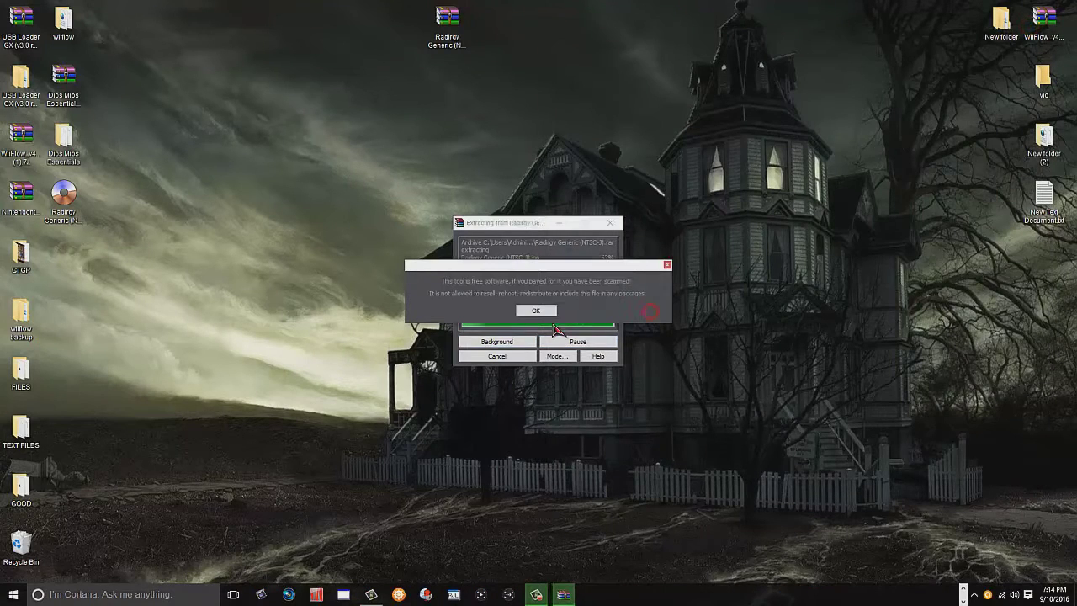
Step: Dismiss the free-software notice and load Radirgy Generic (NTSC-J).iso from the desktop as the GameCube ISO
click(536, 311)
drag(597, 238, 711, 88)
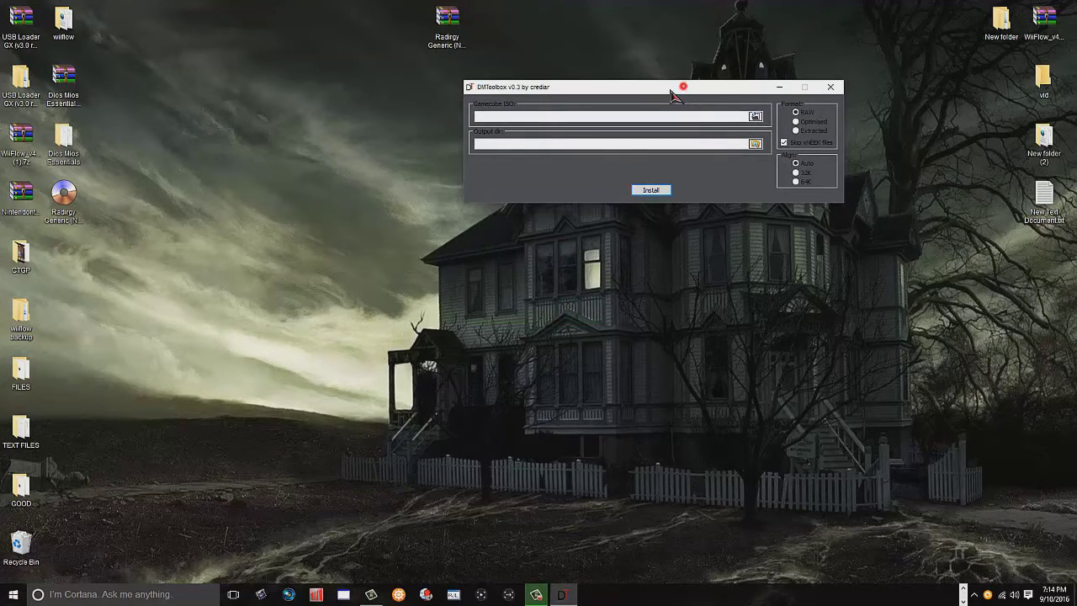
drag(683, 88, 561, 129)
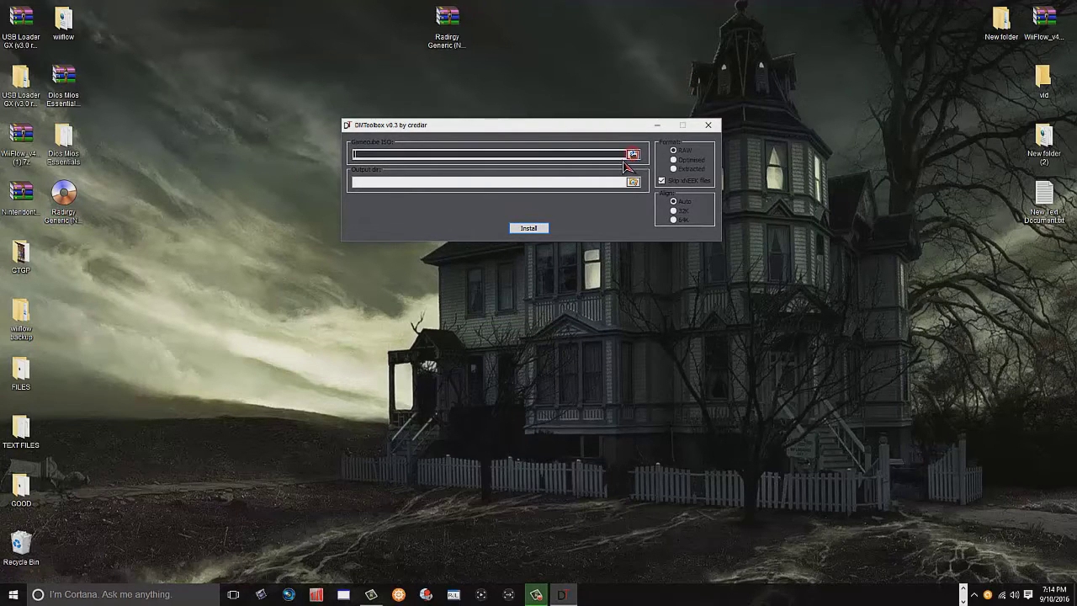
click(632, 156)
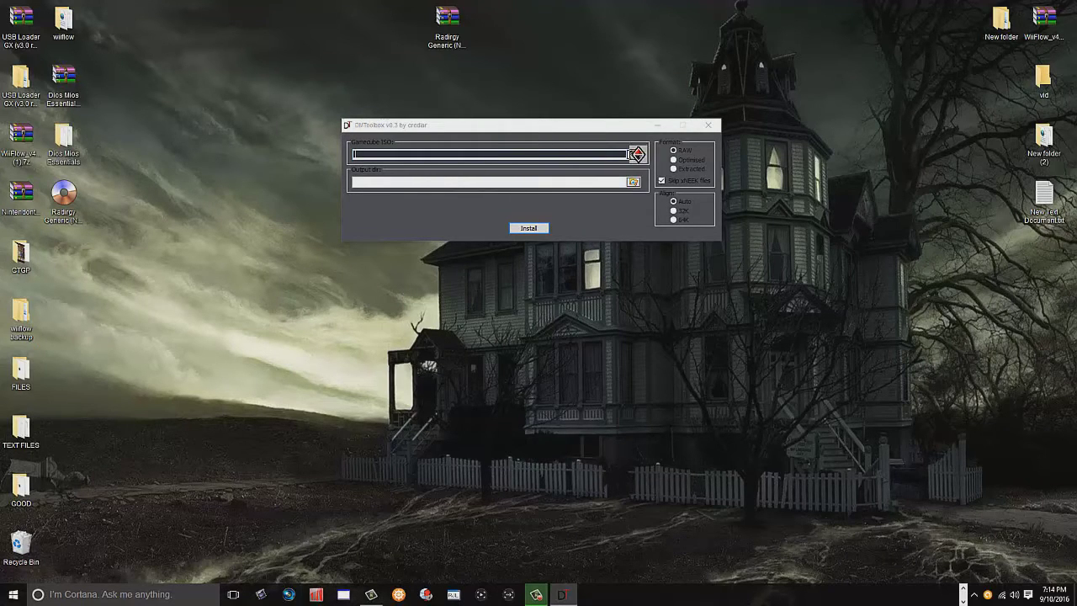
click(635, 156)
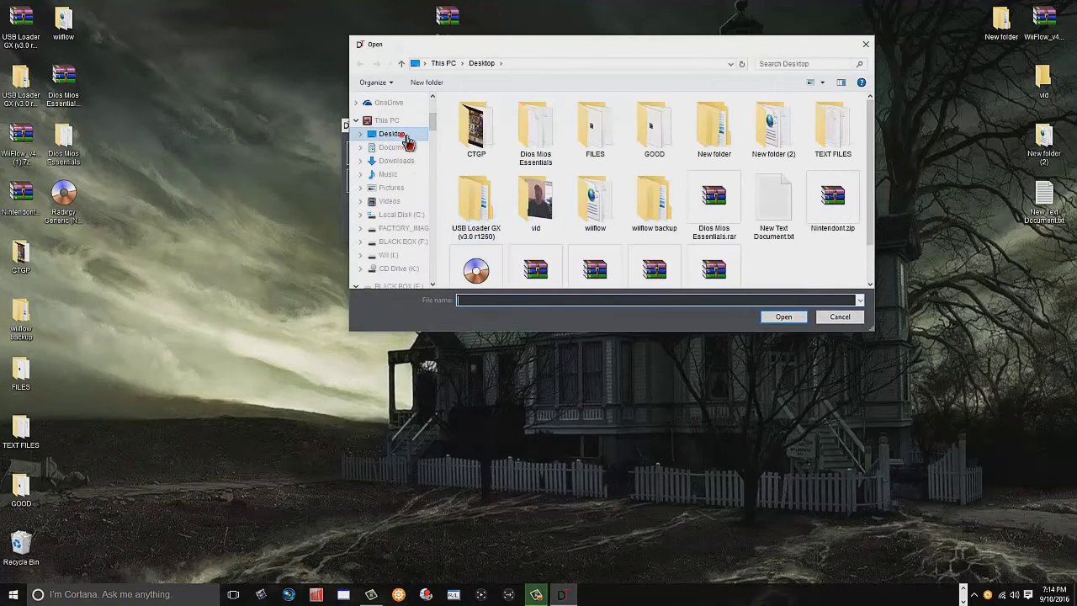
scroll(522, 168, down, 1)
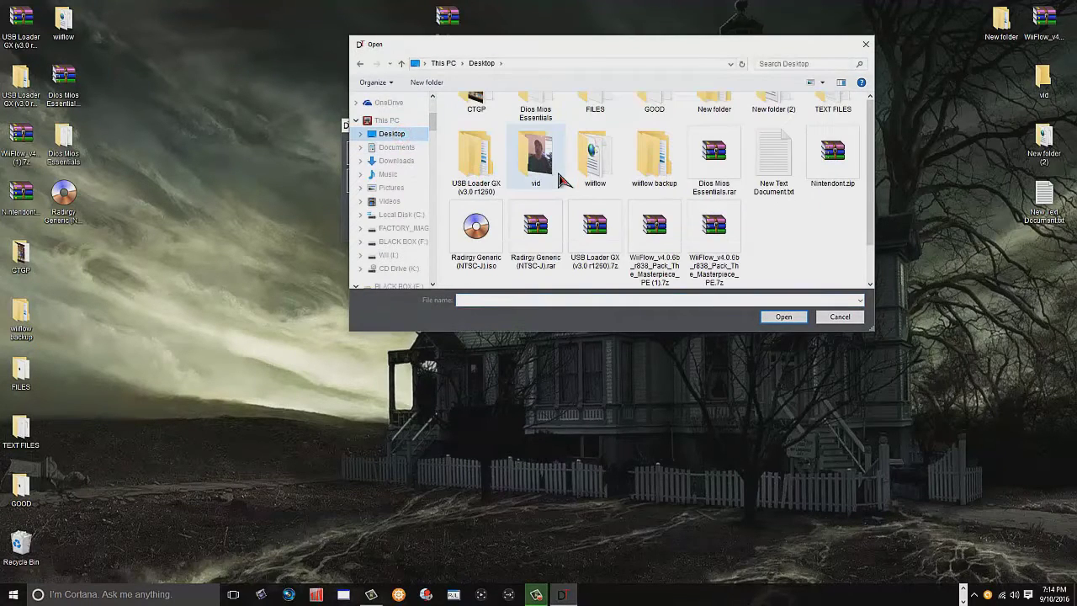
double_click(480, 238)
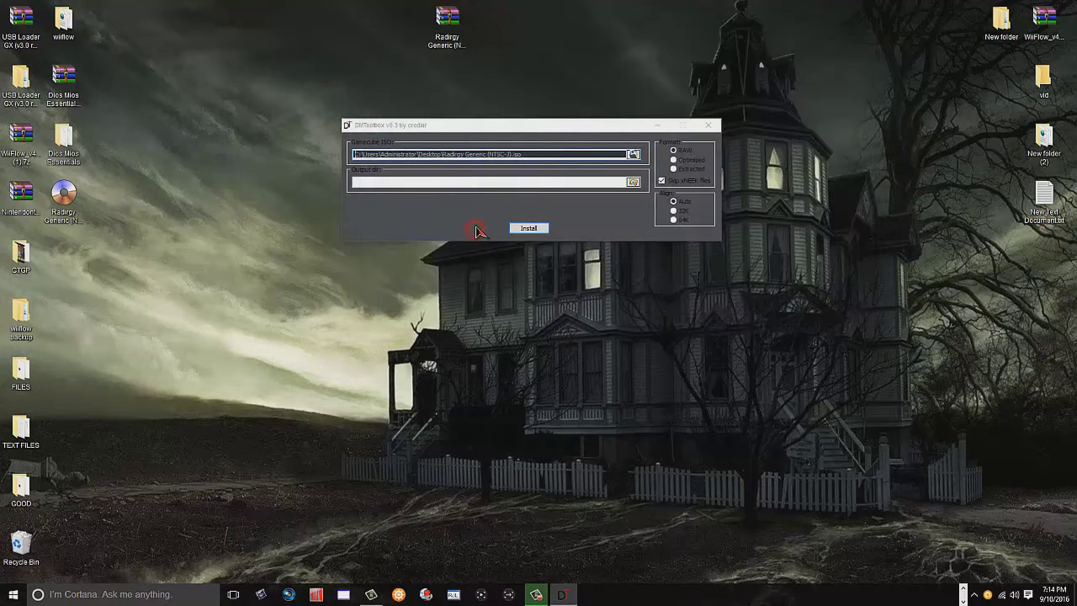
Step: Set the output directory to the games folder on BLACK BOX (F:)
click(633, 183)
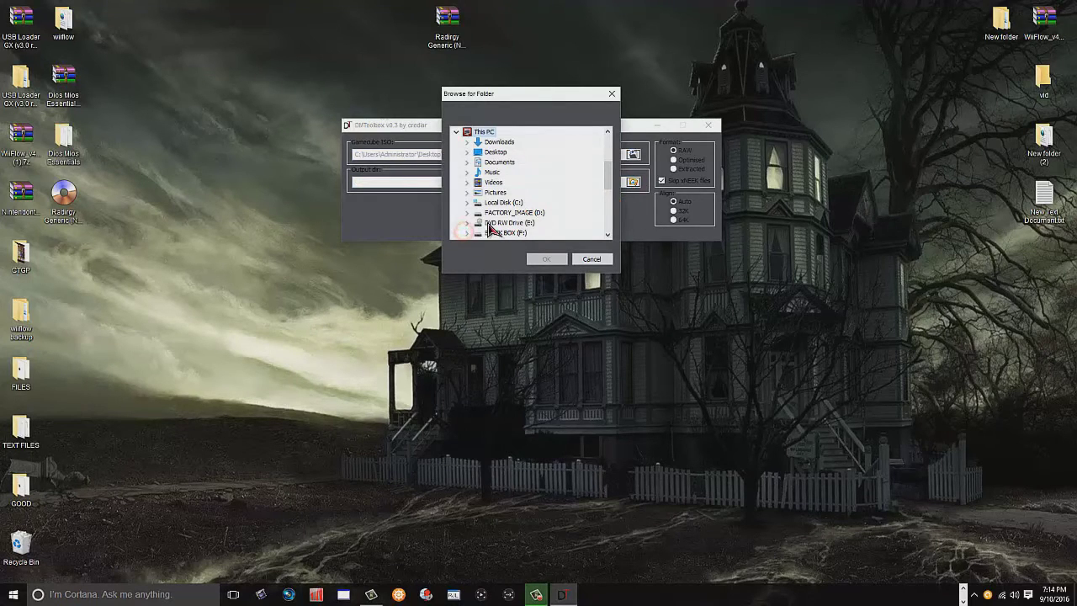
scroll(610, 180, down, 1)
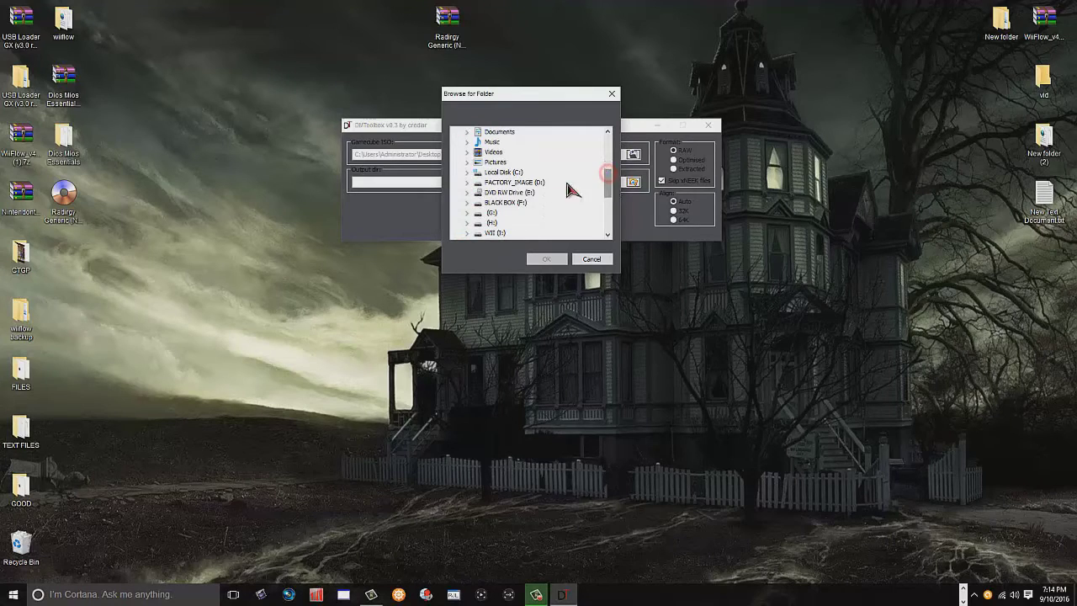
click(468, 203)
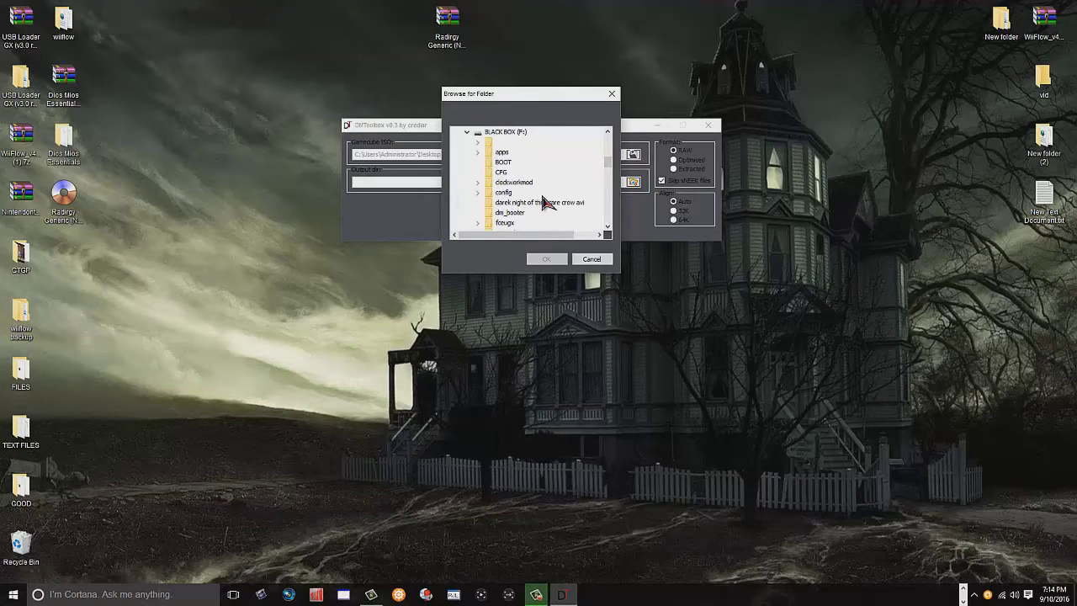
drag(609, 168, 610, 175)
click(505, 202)
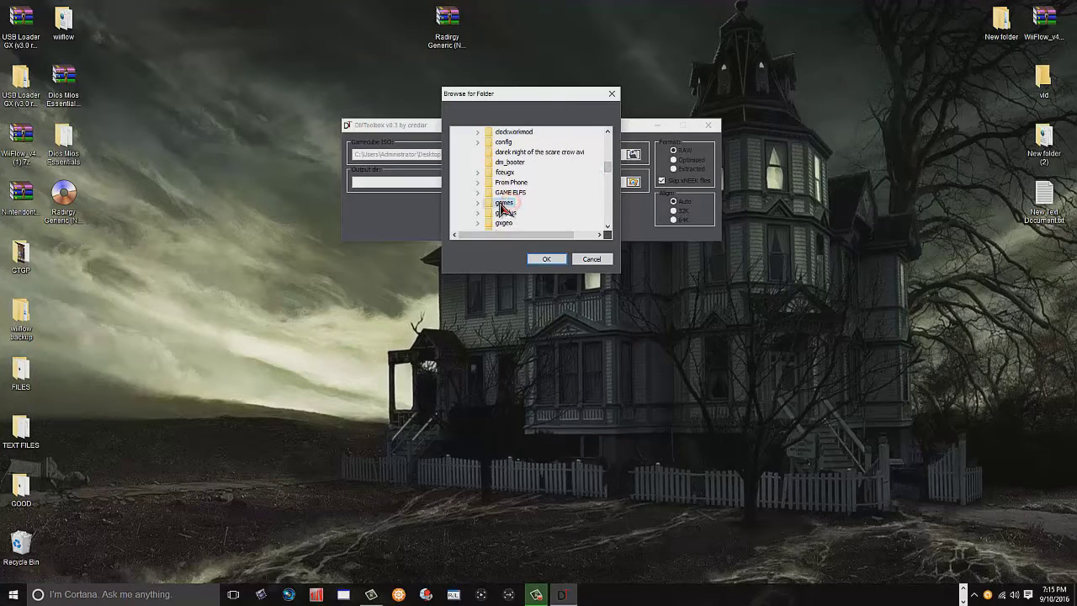
click(547, 259)
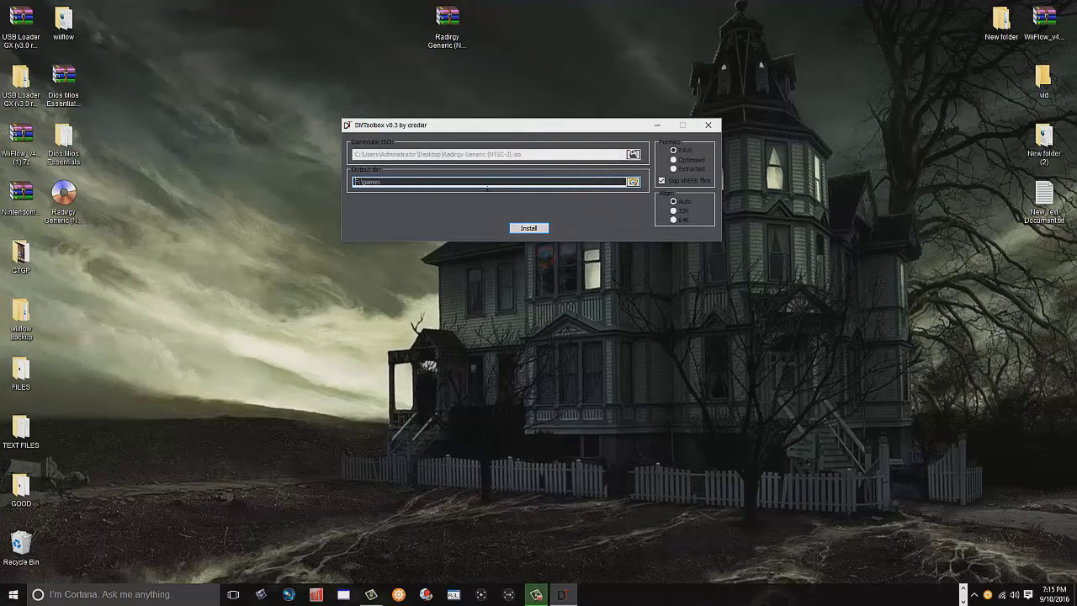
Step: Install the game in RAW format with automatic alignment, and close DMToolbox once the installation finishes
click(526, 229)
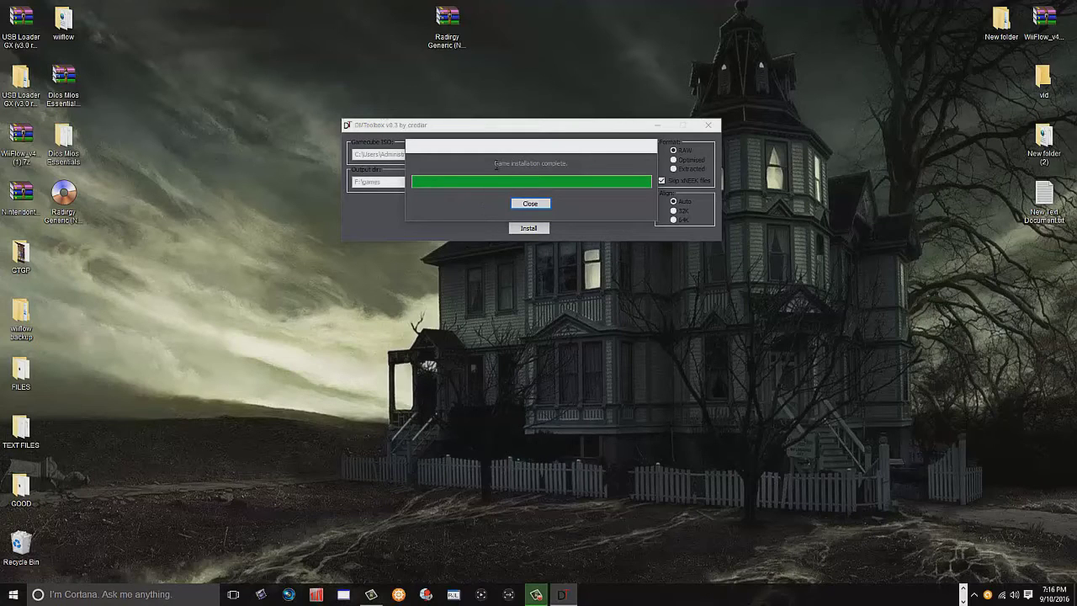
click(532, 204)
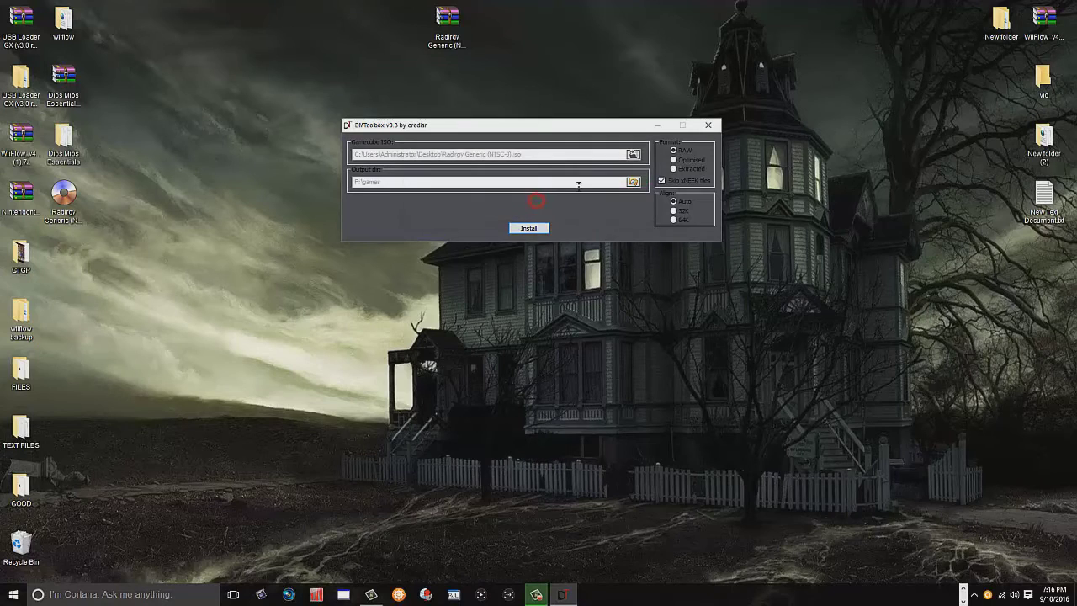
click(709, 123)
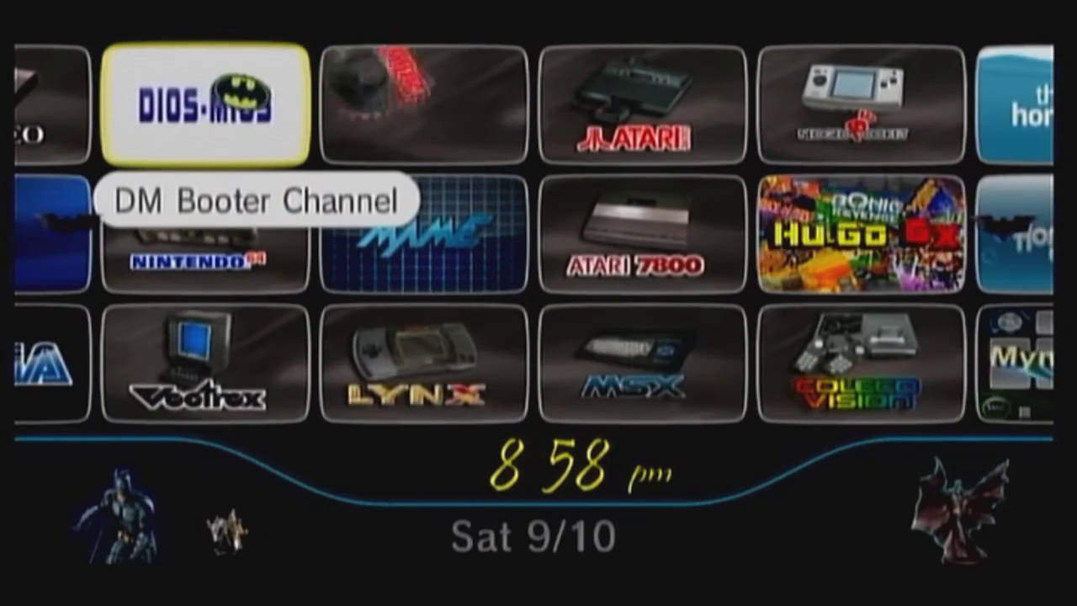
Step: Switch to the Wii Menu and move two channel pages forward from the DM Booter Channel page
key(plus)
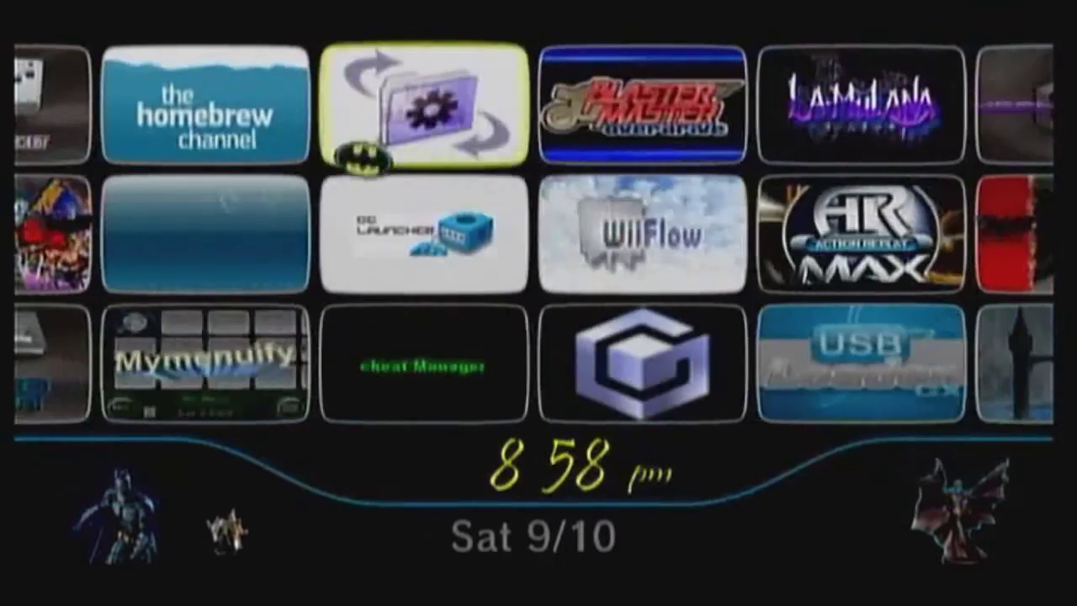
key(plus)
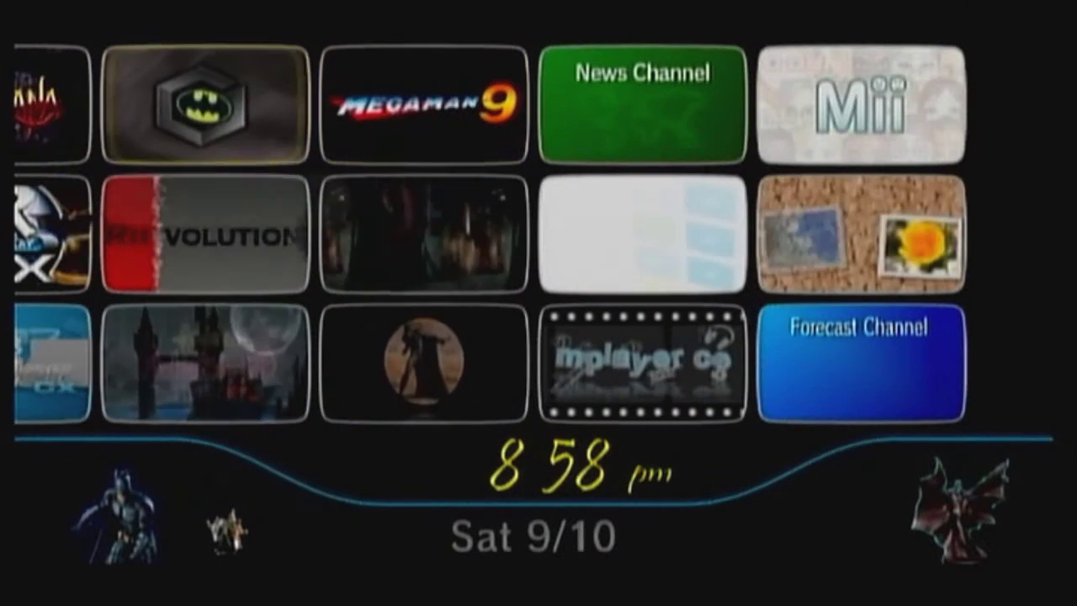